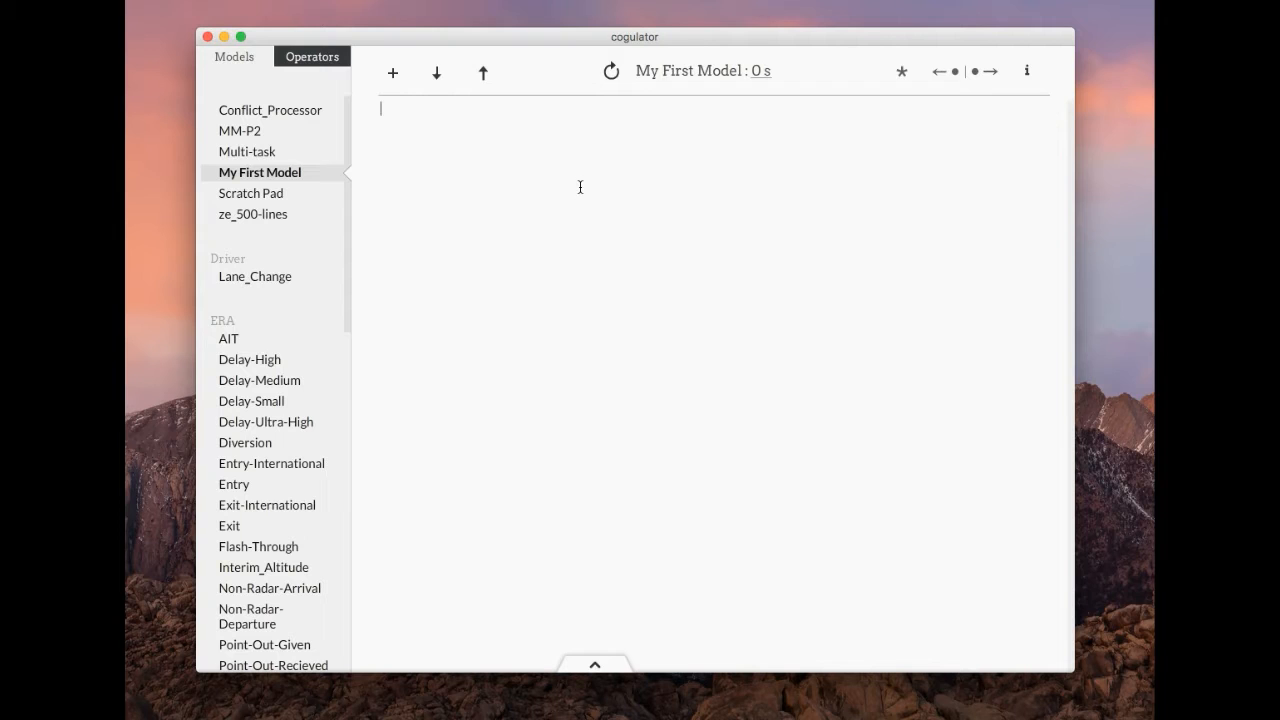
Show the available operators and add a Point operator followed by a Click operator to My First Model.
left_click(313, 58)
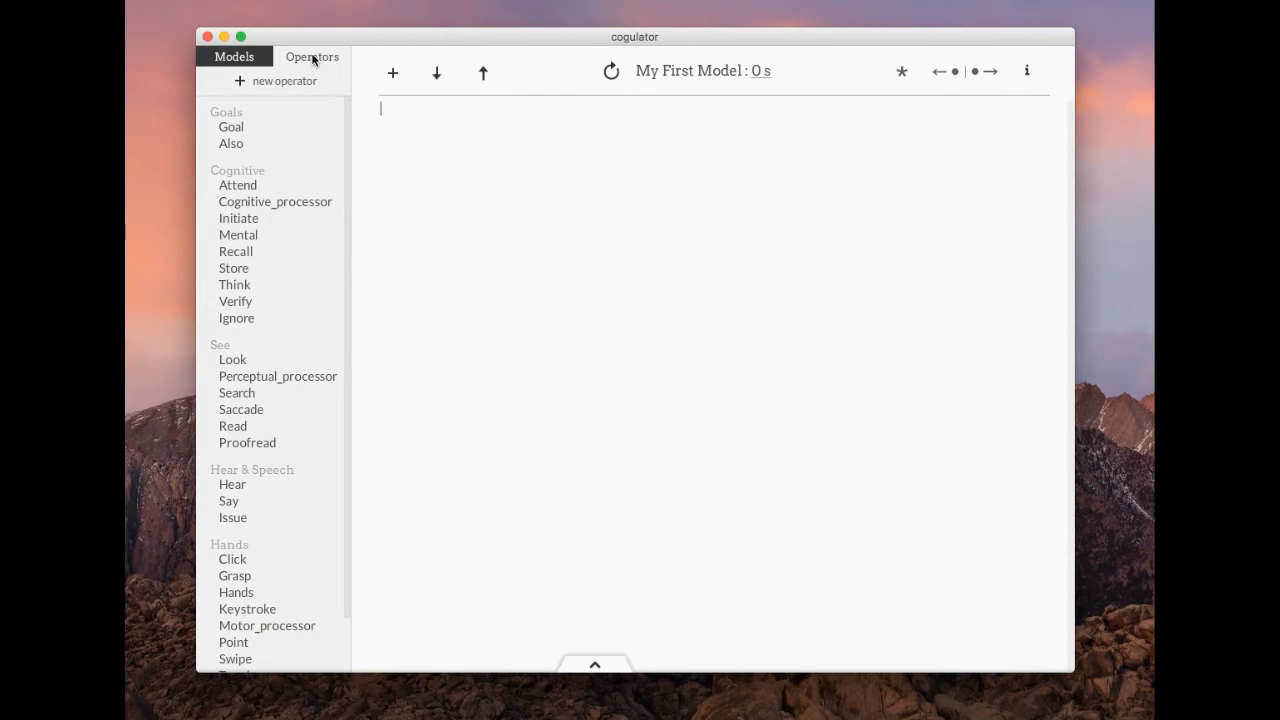
left_click(297, 253)
left_click(297, 266)
scroll(297, 262, "down", 3)
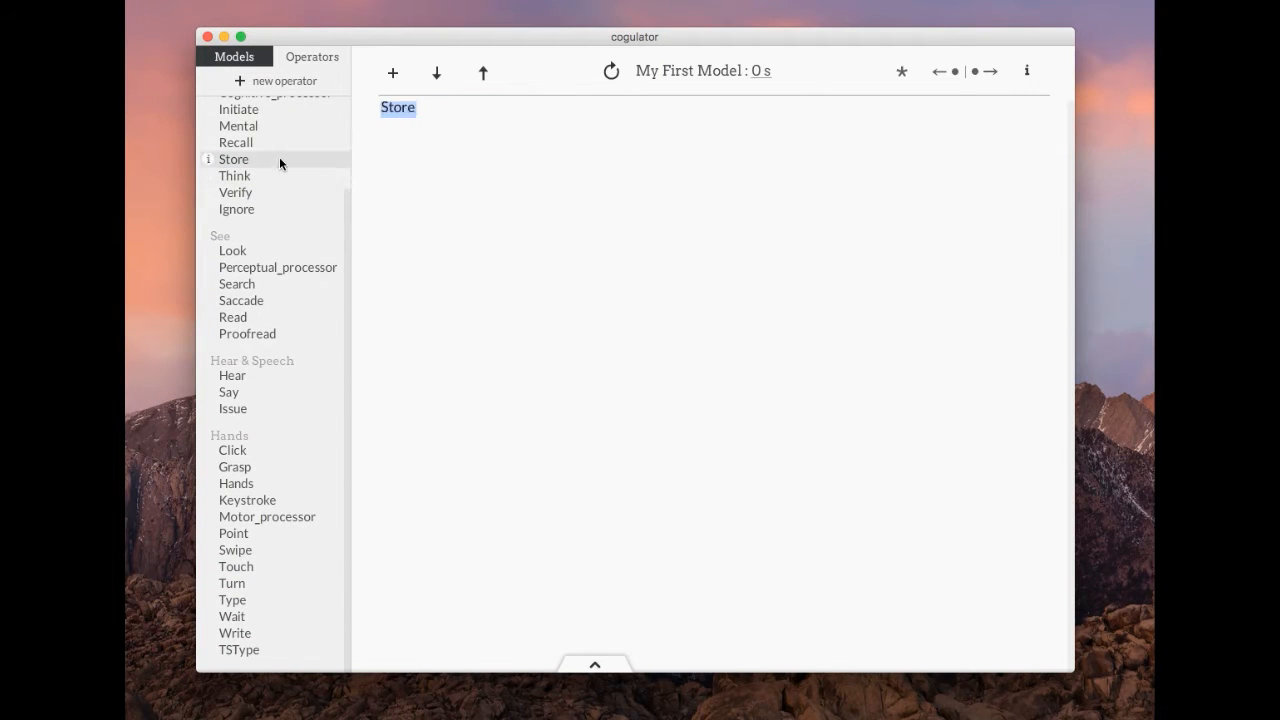
scroll(279, 157, "up", 3)
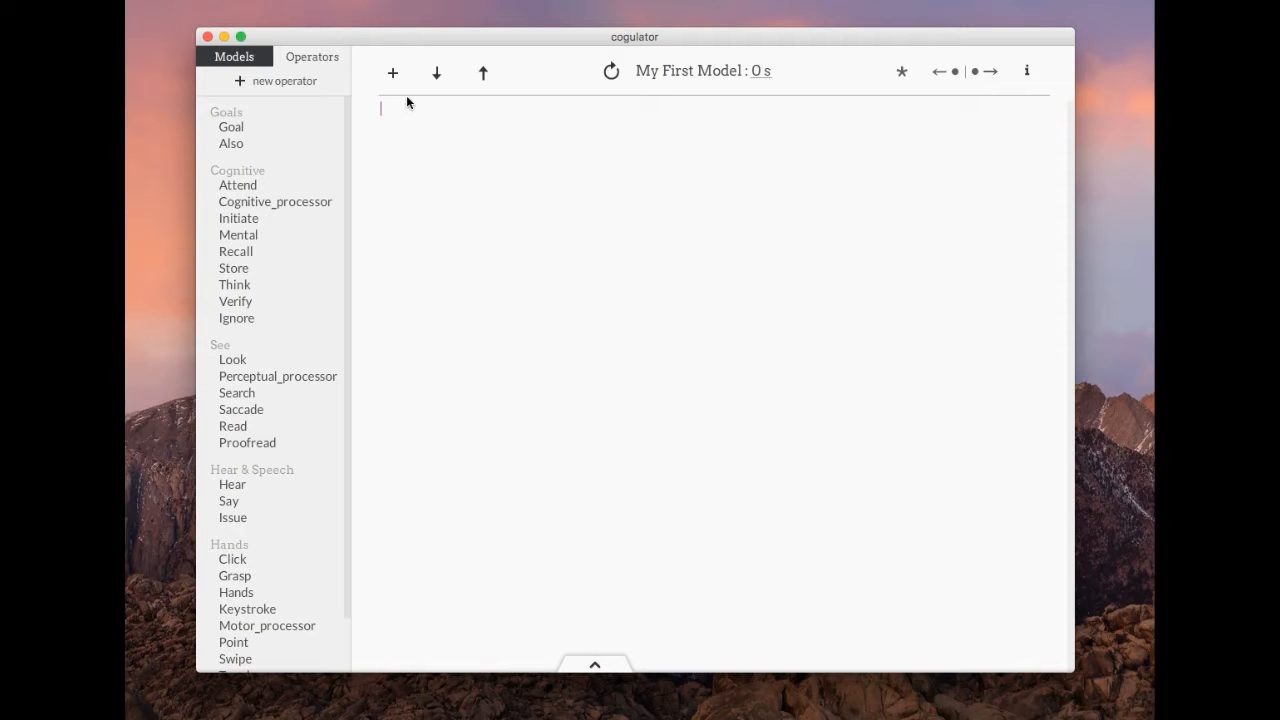
scroll(305, 287, "down", 3)
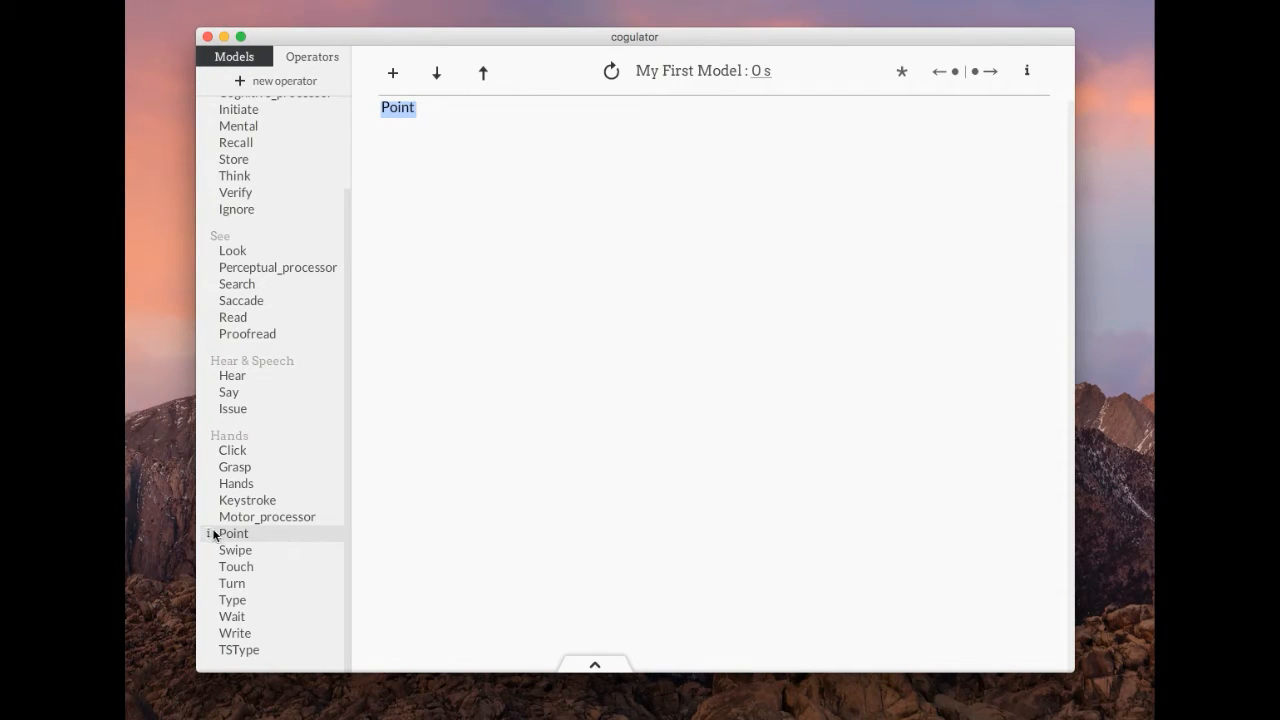
mouse_move(209, 538)
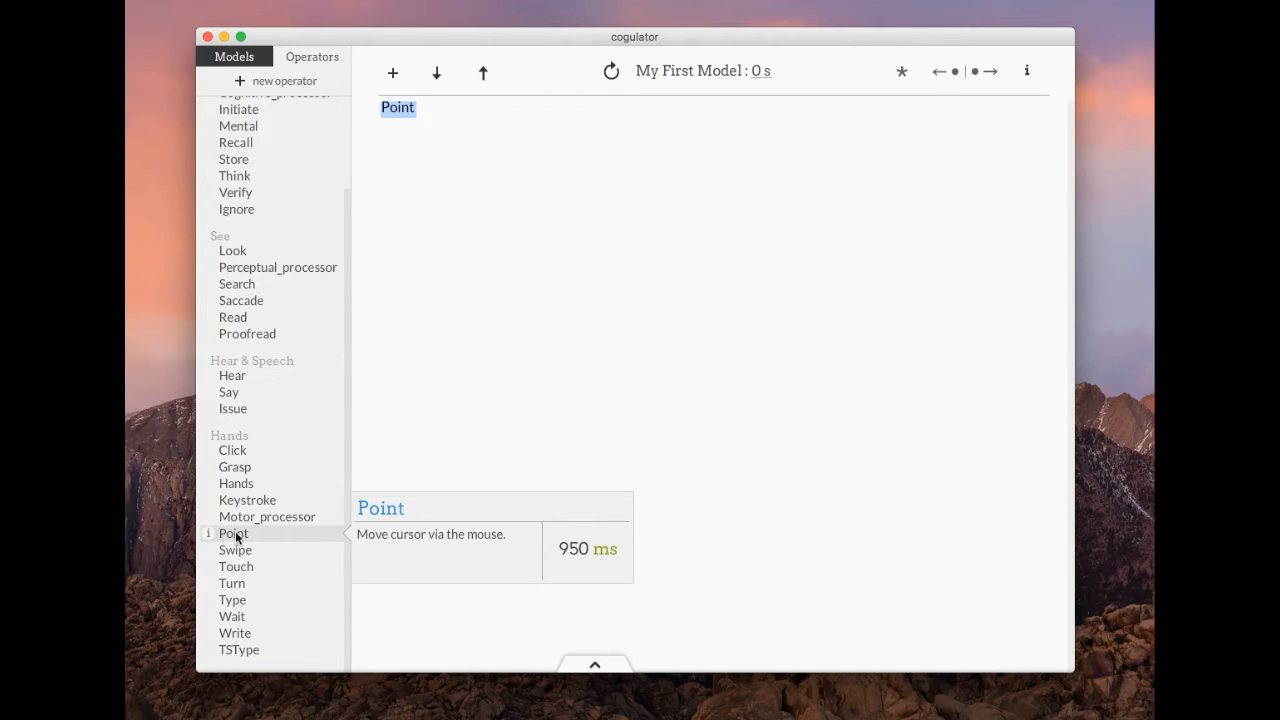
left_click(235, 536)
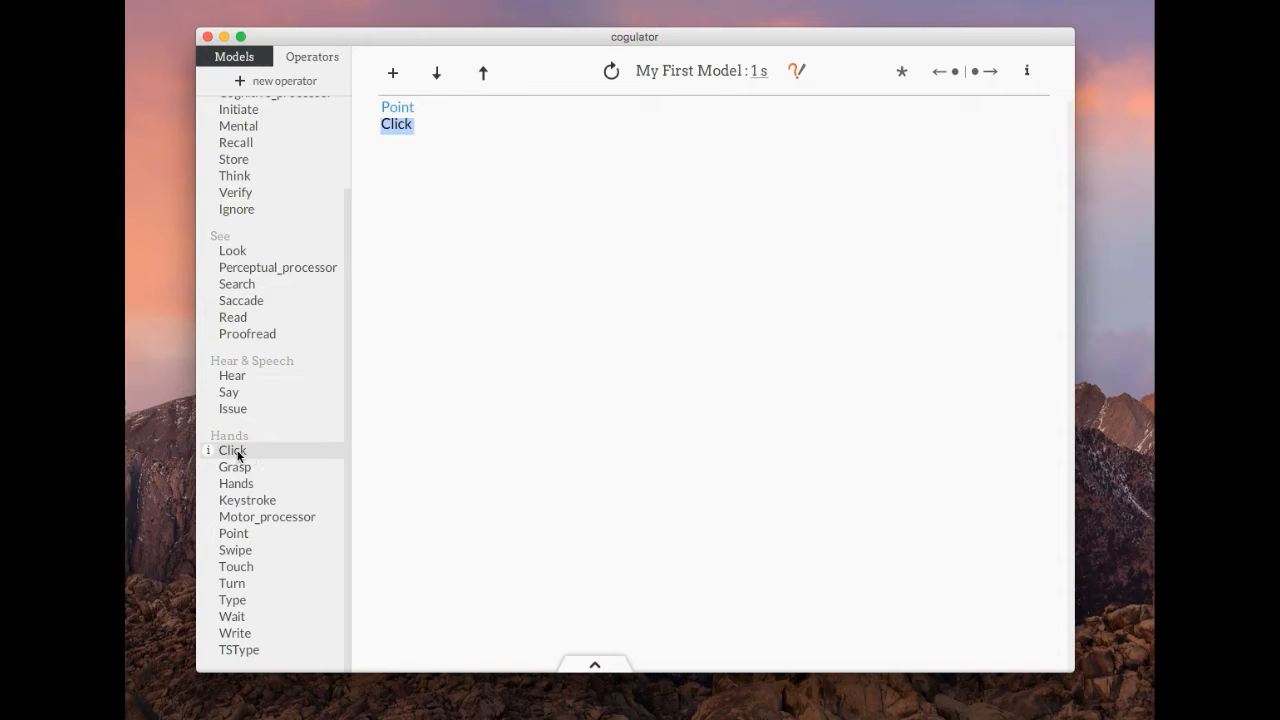
mouse_move(208, 451)
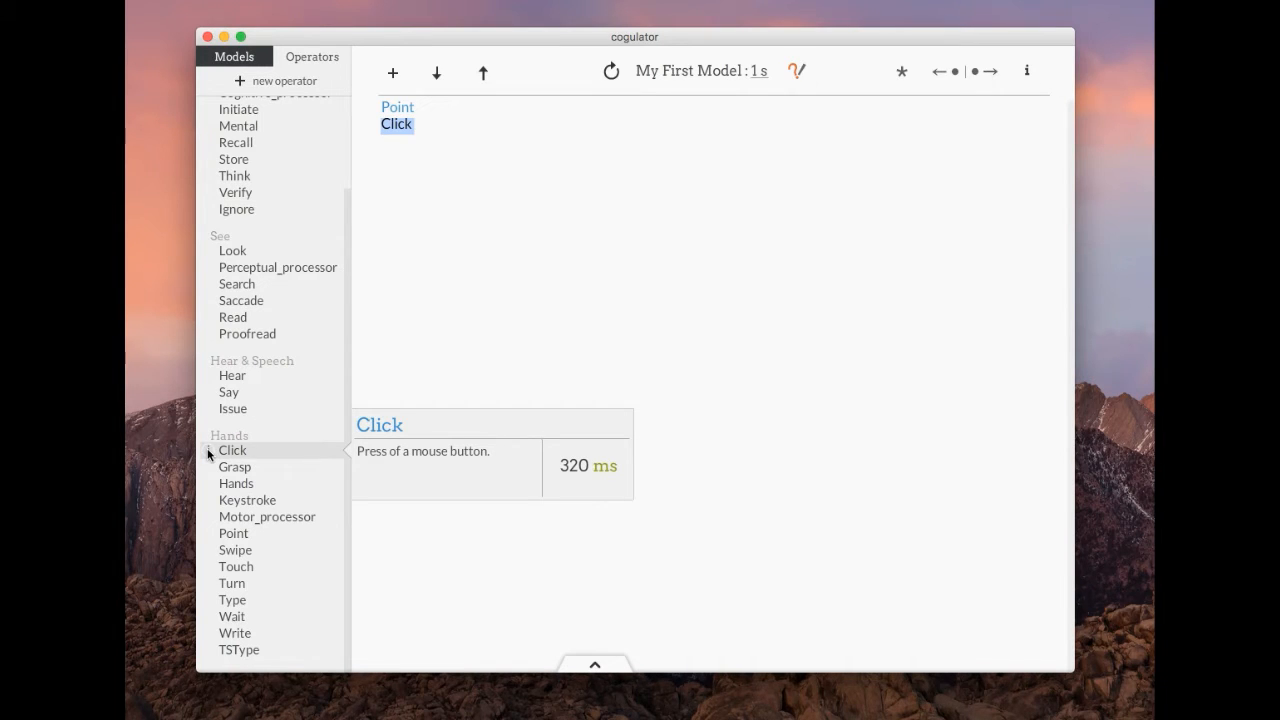
left_click(234, 456)
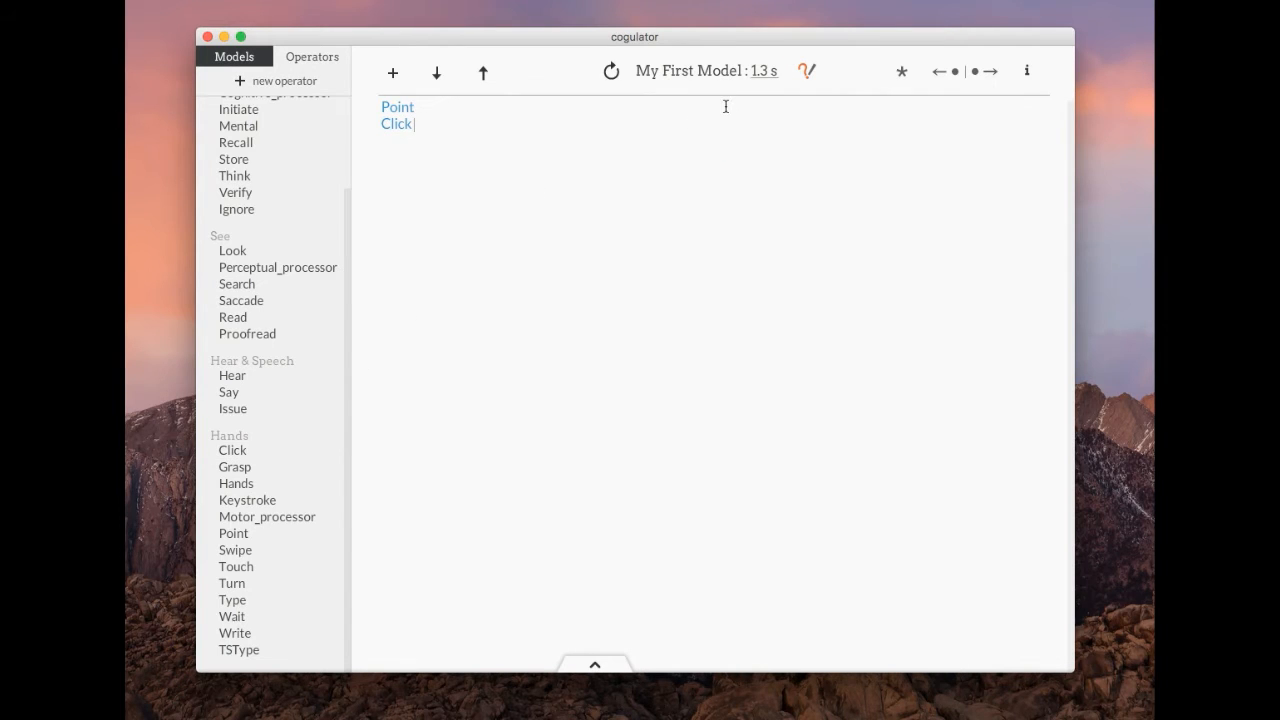
Review the model's suggestion and accept adding a Look operator before the Point.
left_click(808, 76)
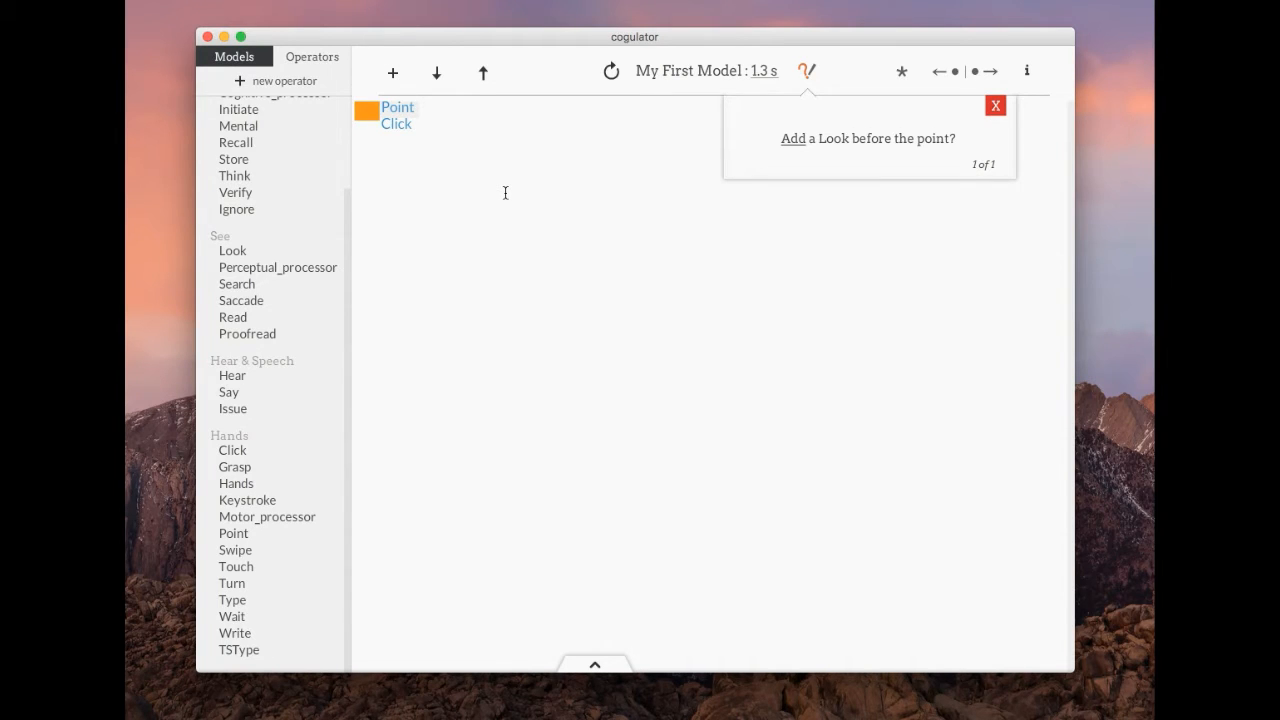
left_click(800, 150)
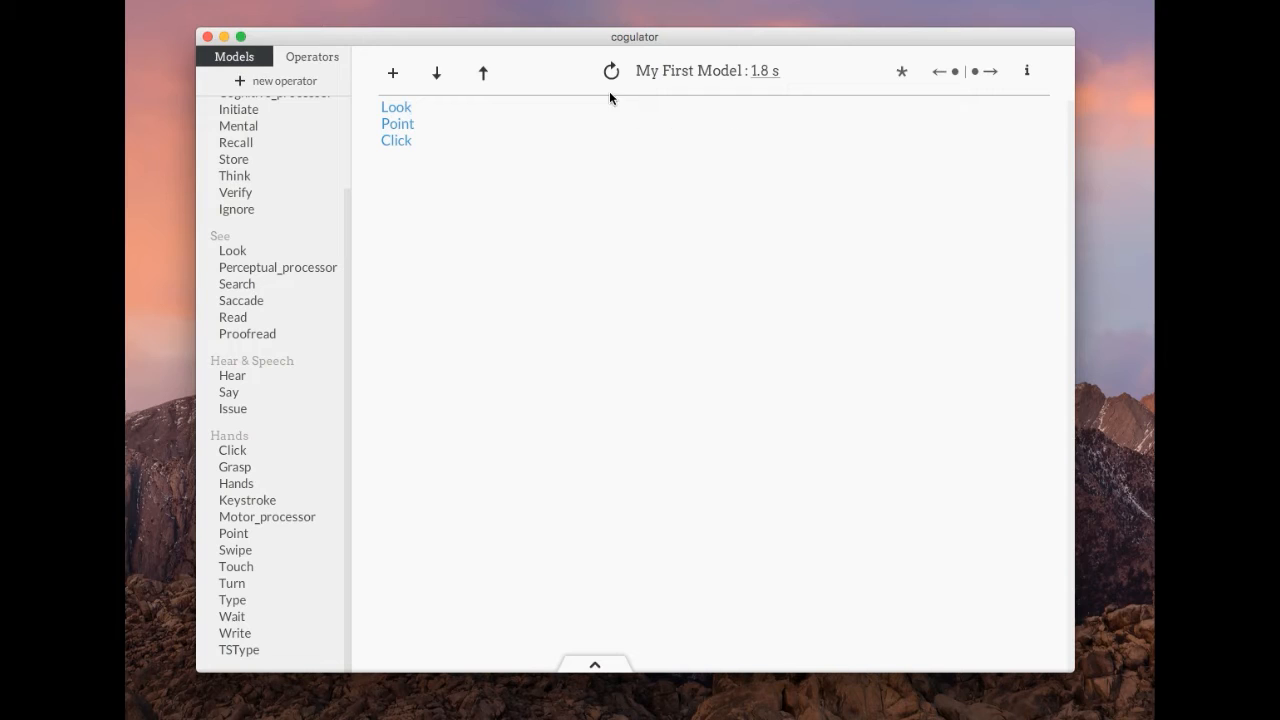
Examine the timeline chart of the Look, Point and Click operators, and hide it again.
left_click(408, 107)
left_click(396, 140)
left_click(499, 157)
left_click(494, 148)
left_click(600, 665)
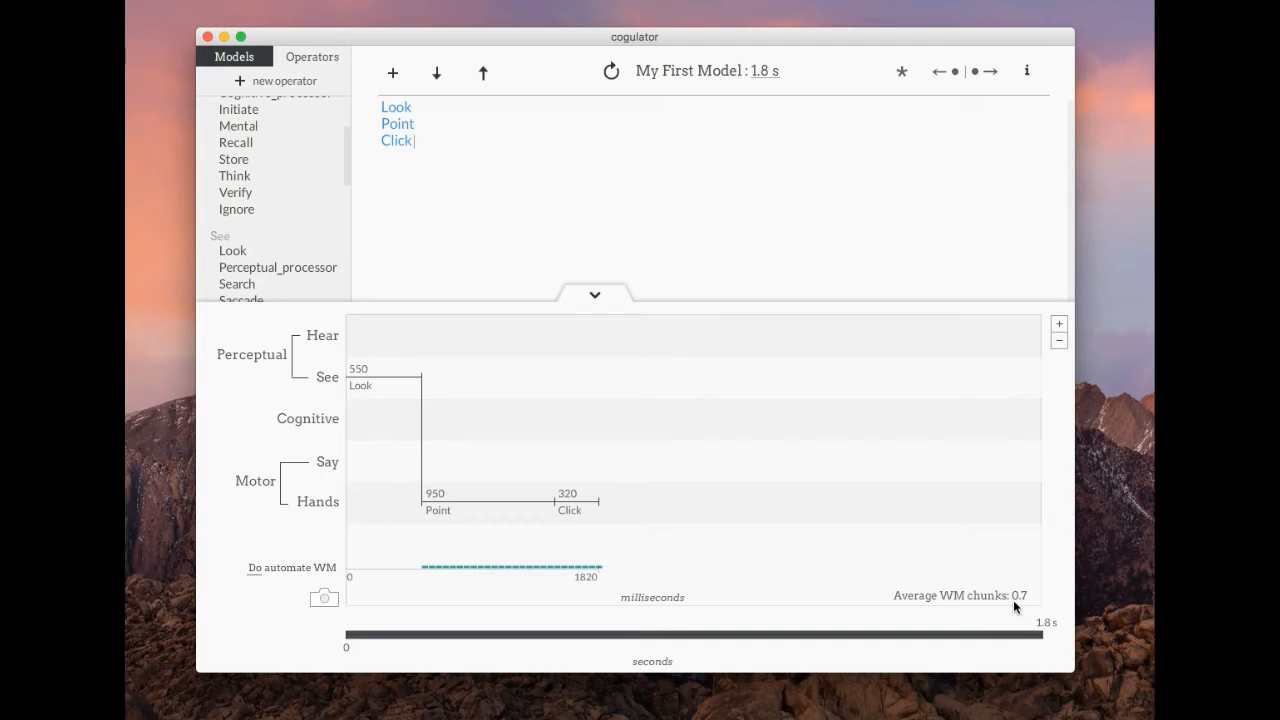
left_click(595, 293)
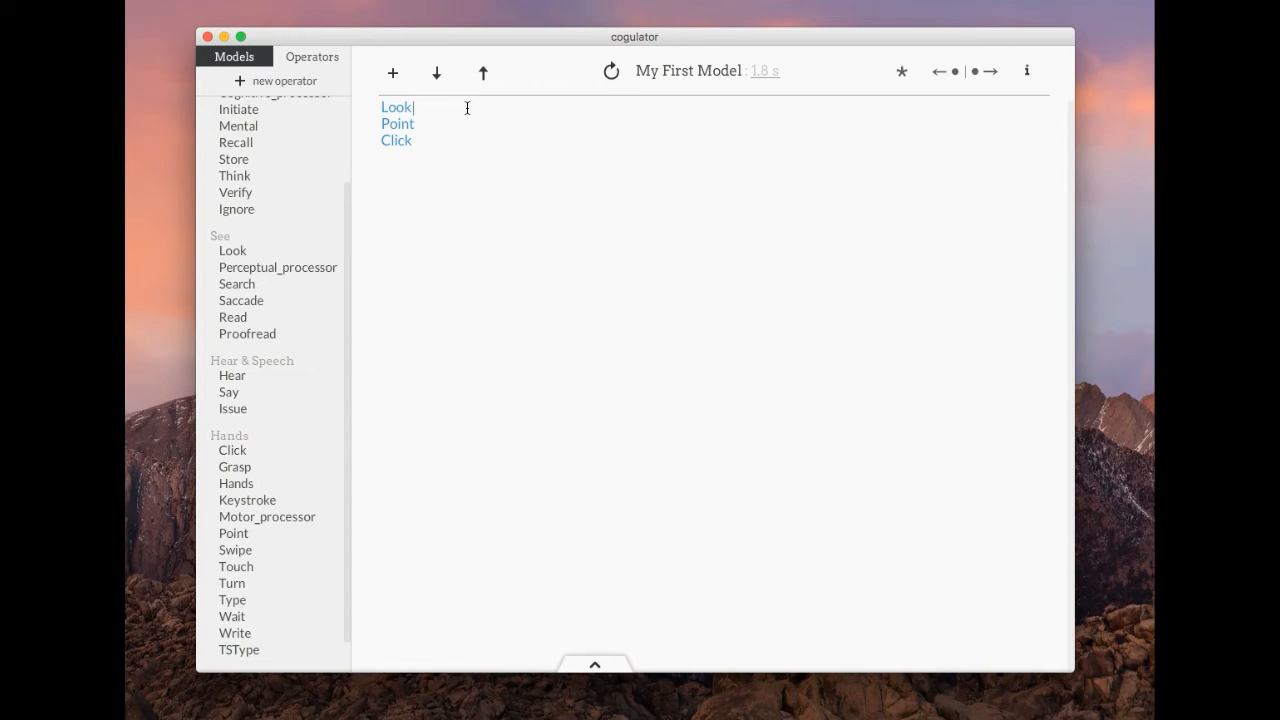
Label the Look line "at the new button", the Point line "to the new button" and the Click line "on the new button".
type("at the new button")
left_click(465, 128)
type("to the new button")
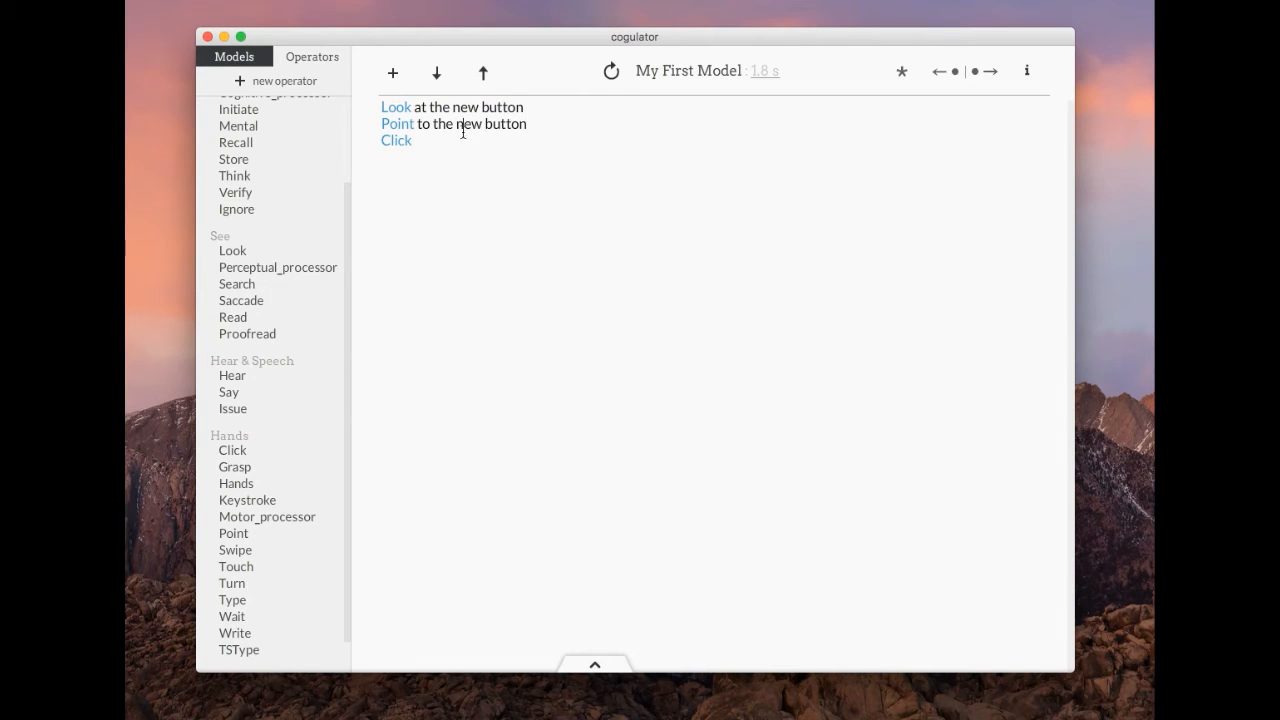
left_click(457, 137)
type("on the new button")
key("Return")
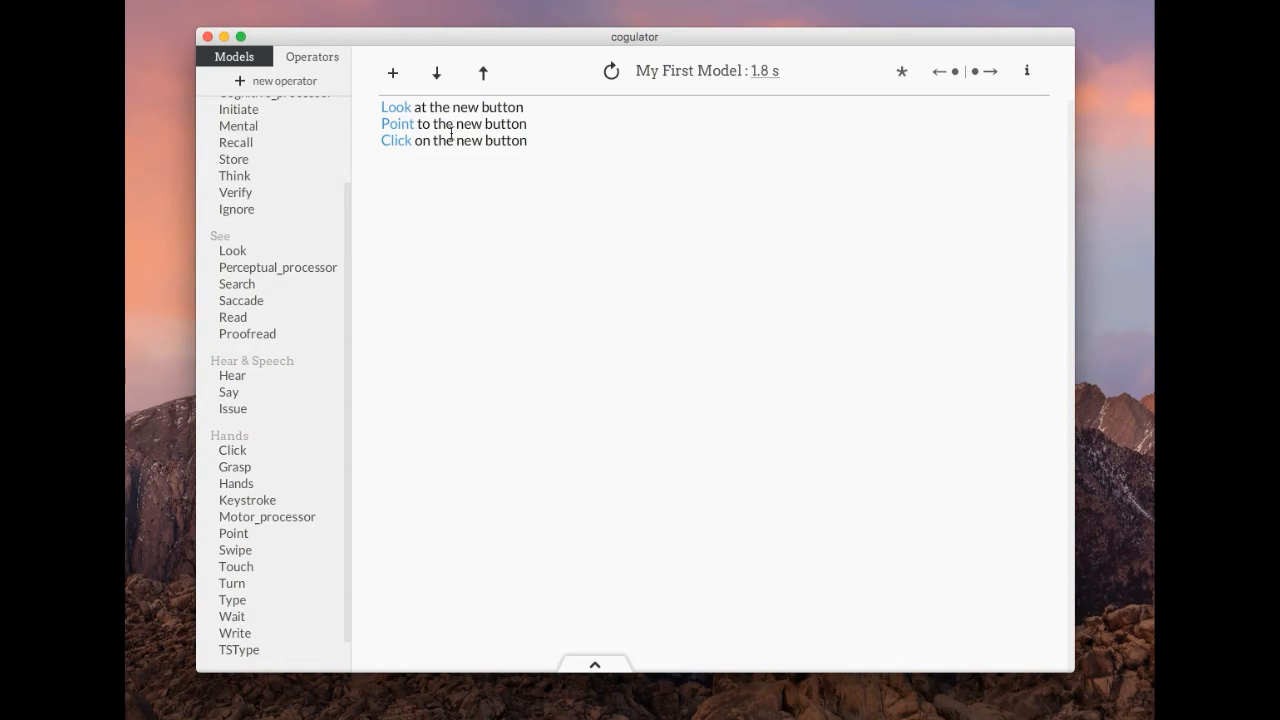
left_click_drag(414, 107, 521, 113)
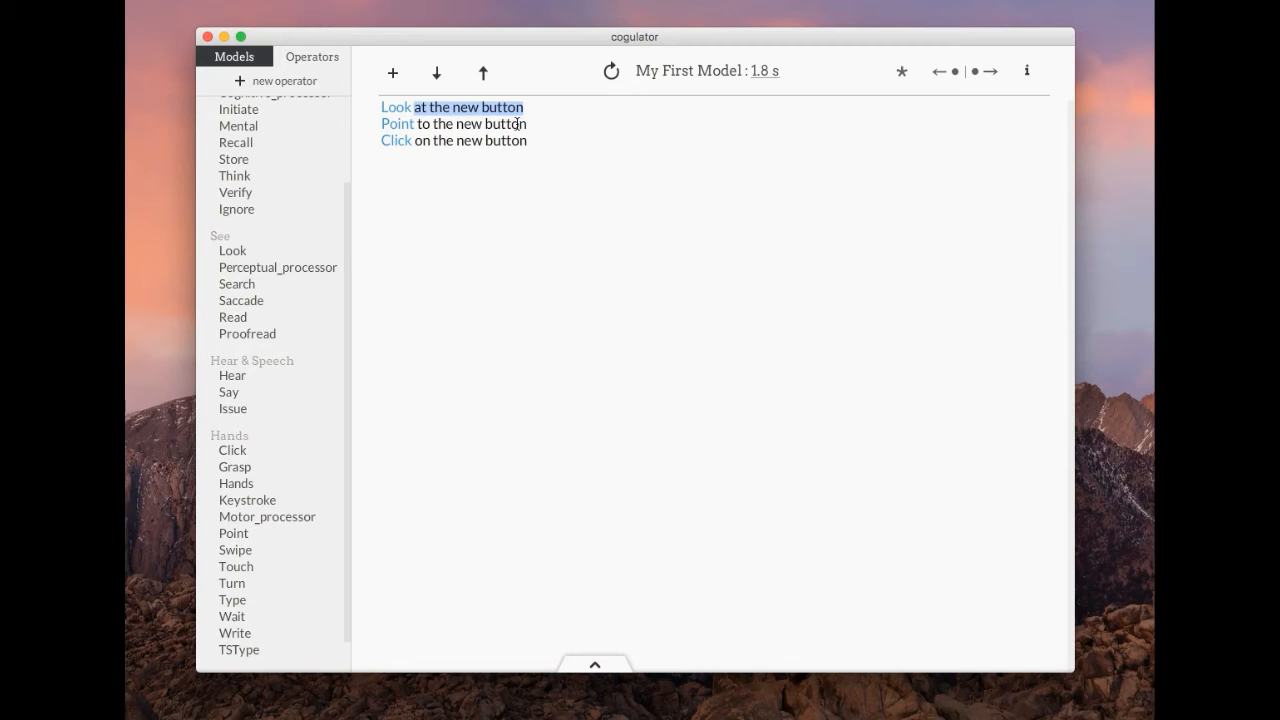
Add the line "Type Hello World" after a blank line below the Click line and refresh the model time.
left_click(551, 147)
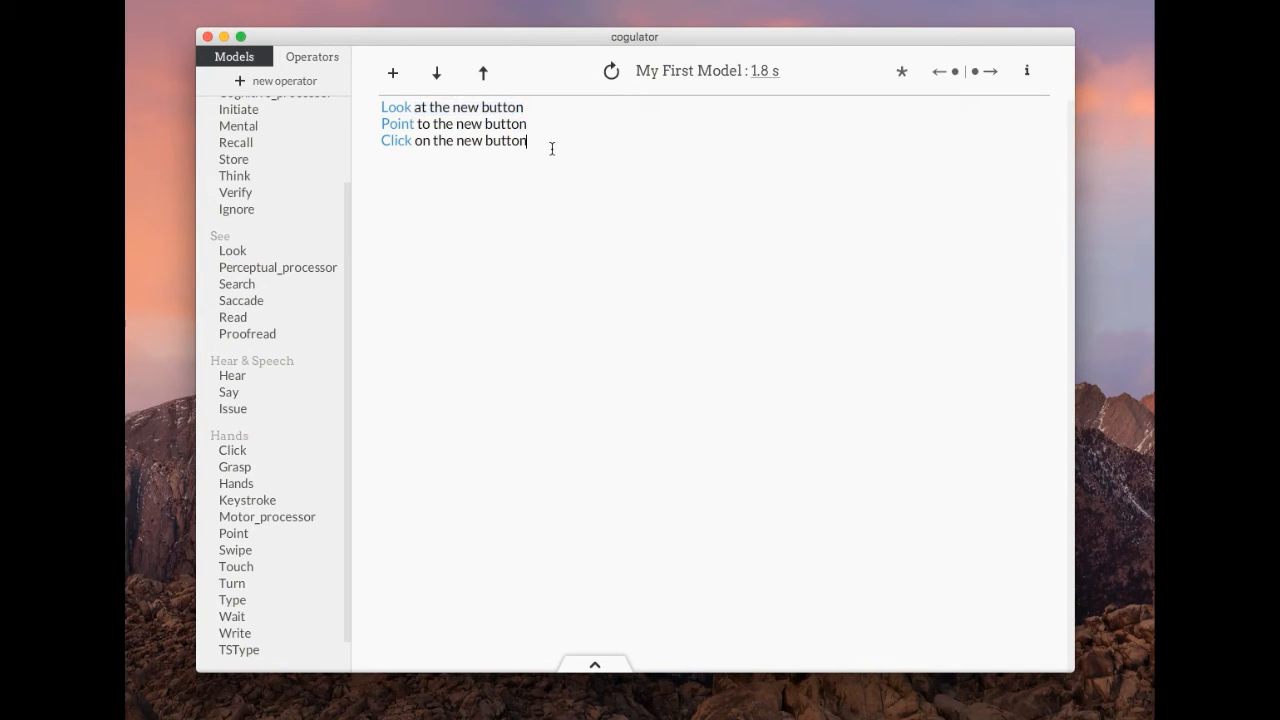
key("Return")
key("Return")
type("Type Hello World")
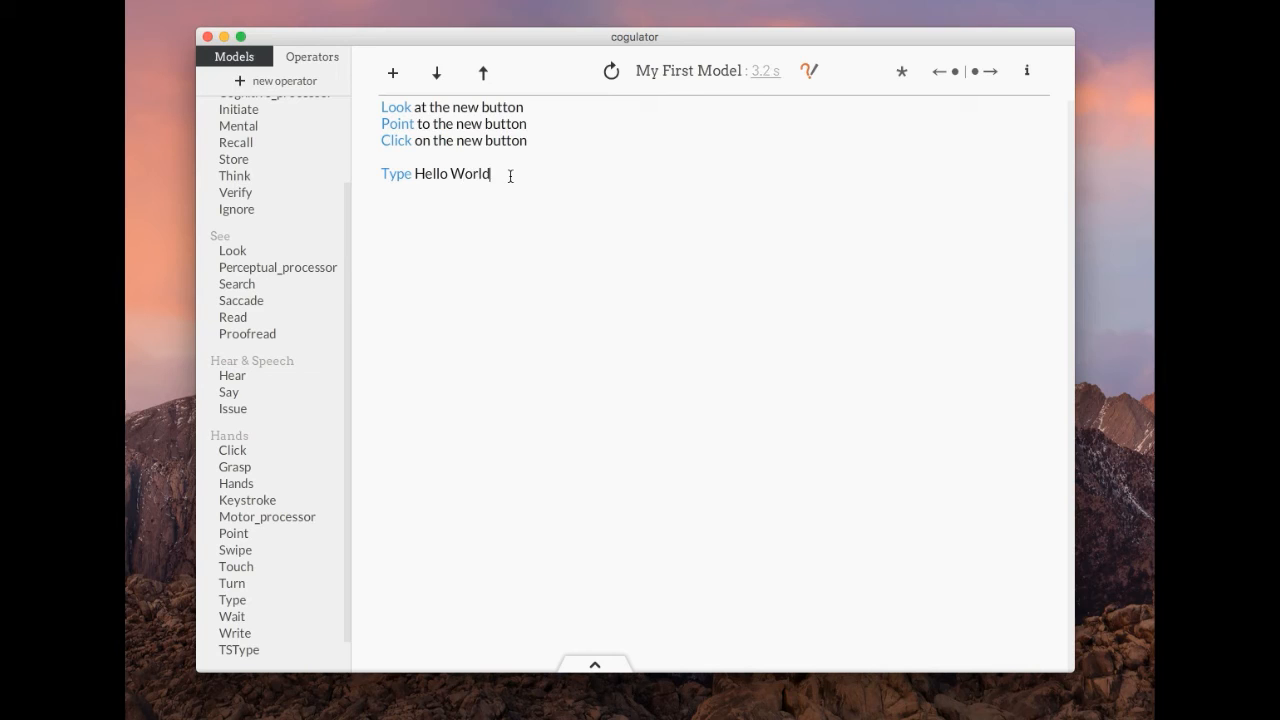
left_click(611, 72)
left_click_drag(414, 174, 504, 175)
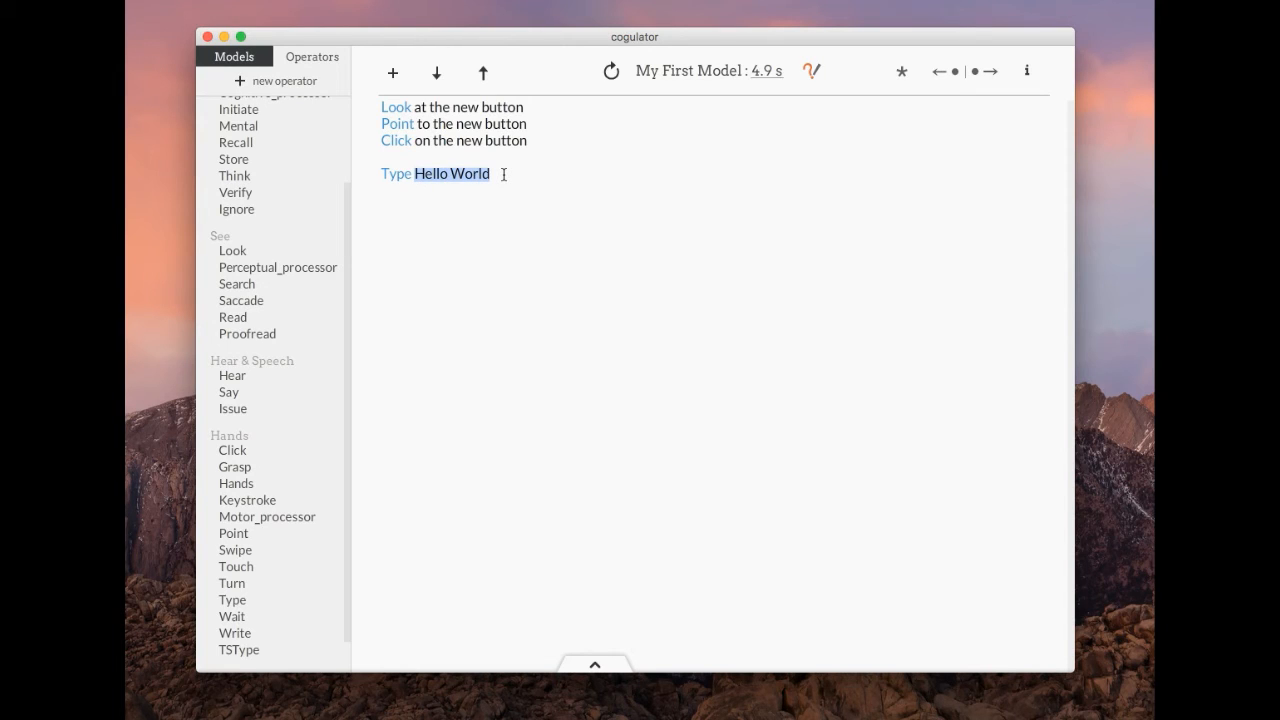
left_click(415, 175)
left_click_drag(415, 175, 493, 177)
left_click(493, 177)
Delete the "Type Hello World" line from the end of the model.
left_click_drag(510, 175, 380, 177)
key("BackSpace")
key("BackSpace")
key("BackSpace")
Insert a new first line above the Look operator reading "Goal: Point and Click".
left_click(382, 110)
key("Return")
left_click(388, 111)
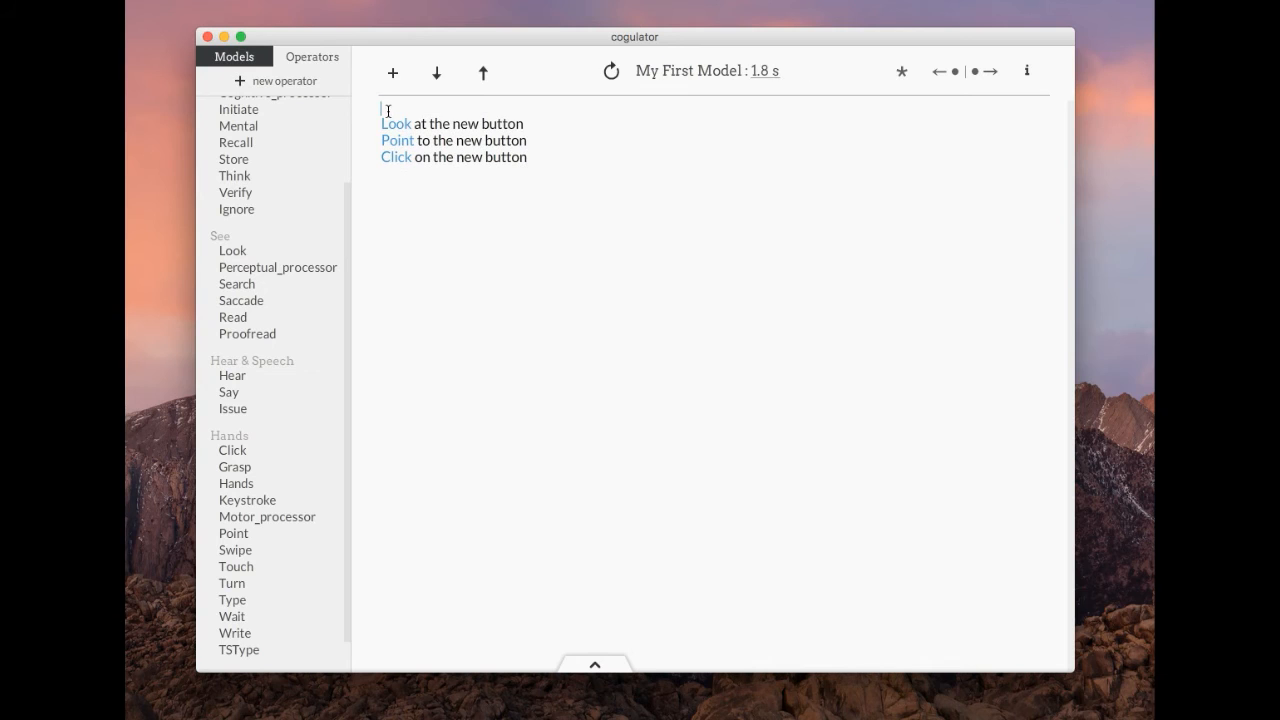
type("Goal: Point and Click")
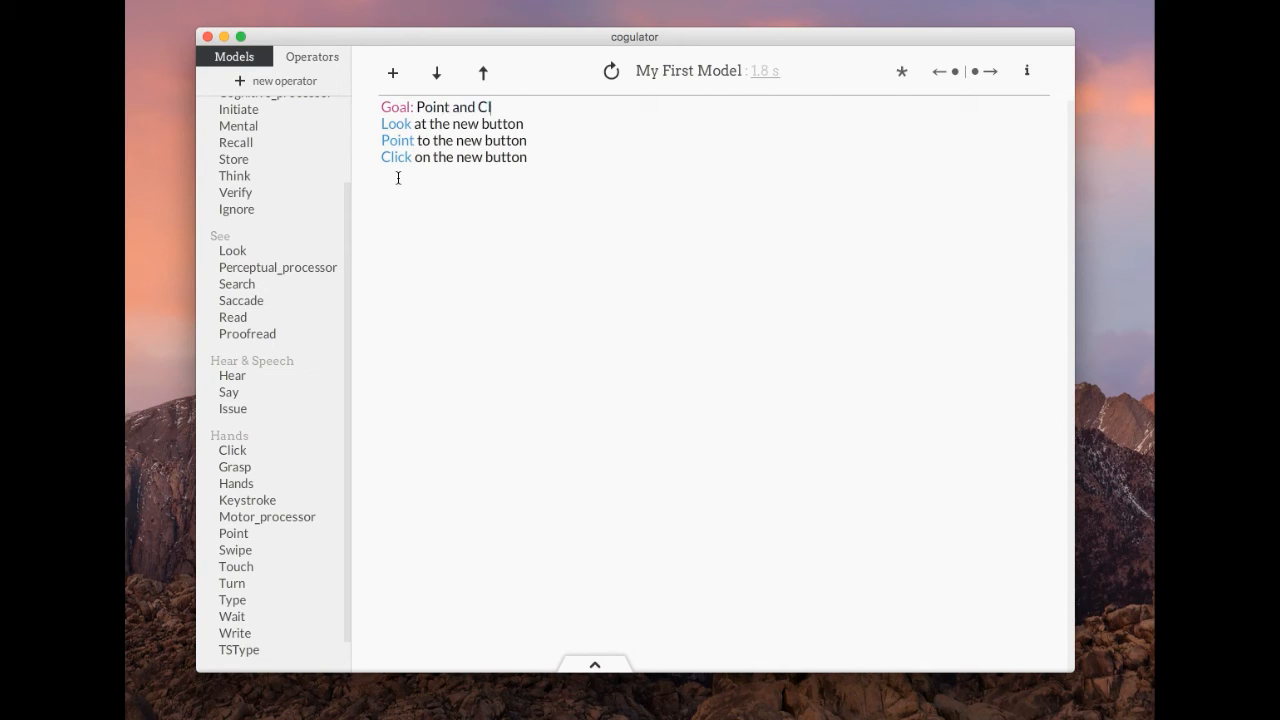
Indent the Look, Point and Click lines one level under the goal and refresh the model time.
left_click(385, 144)
key("Tab")
left_click(383, 144)
key("Tab")
left_click(381, 160)
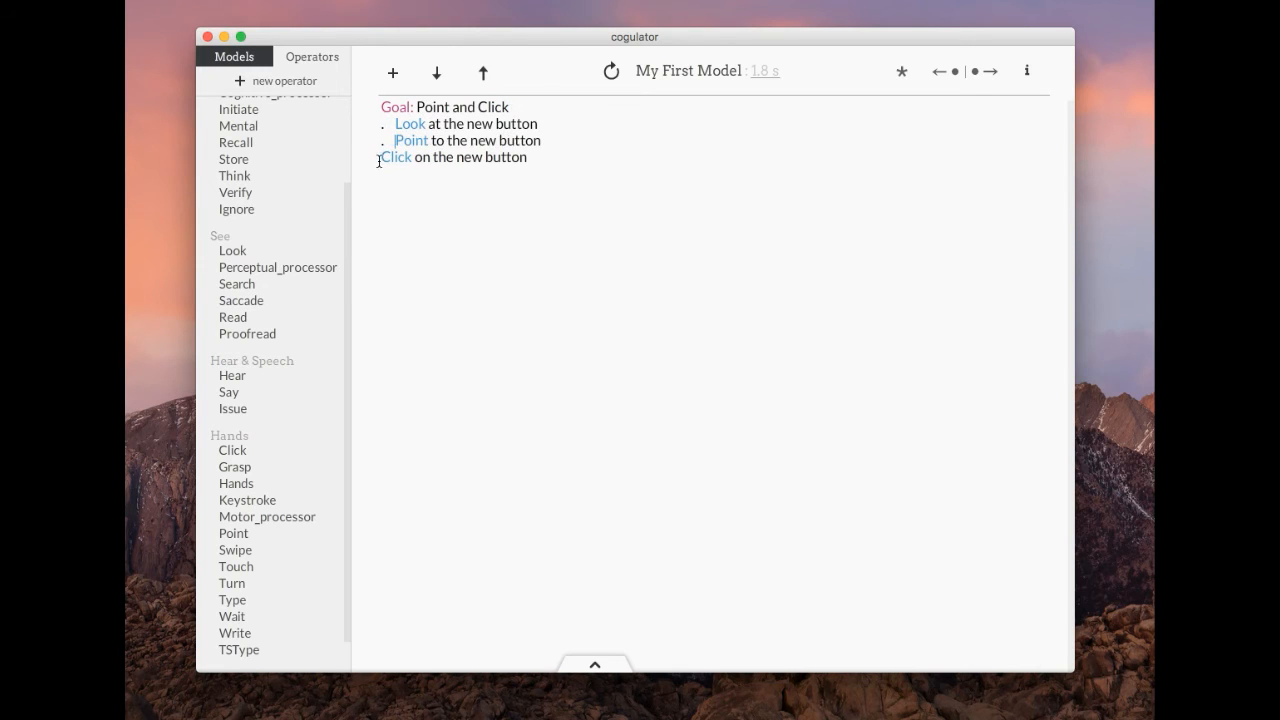
key("Tab")
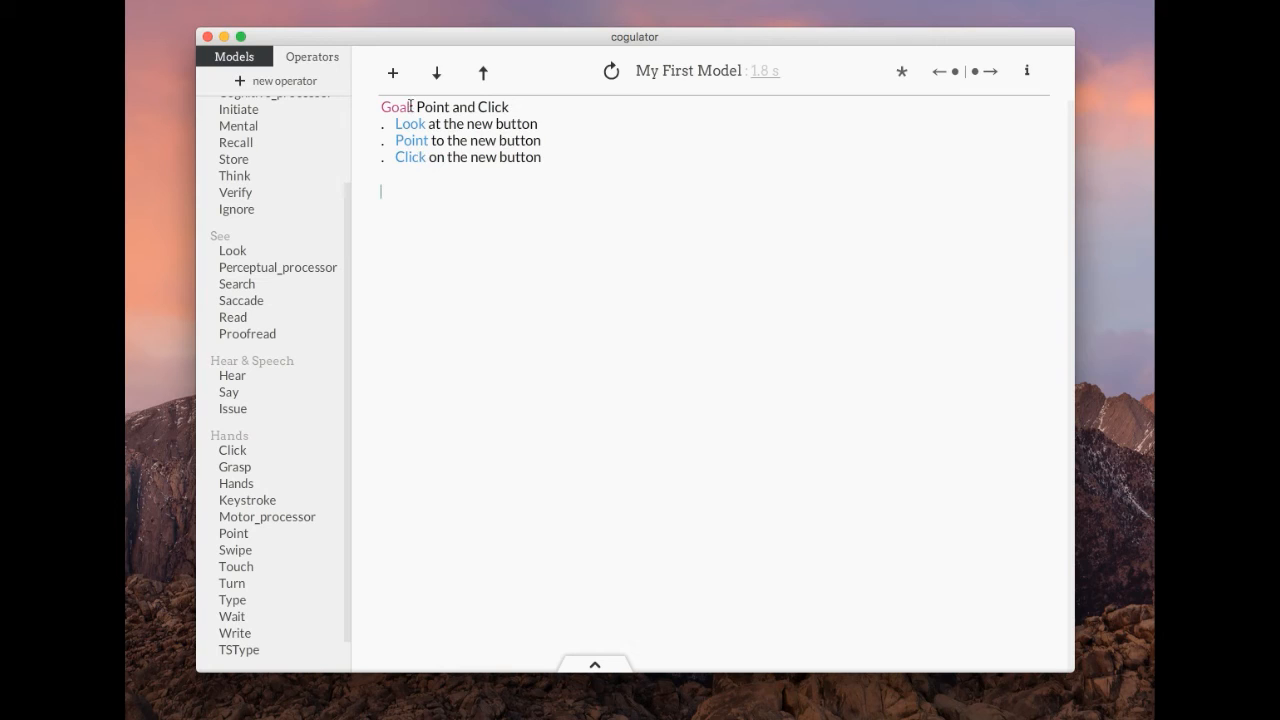
left_click(609, 74)
left_click_drag(379, 104, 485, 146)
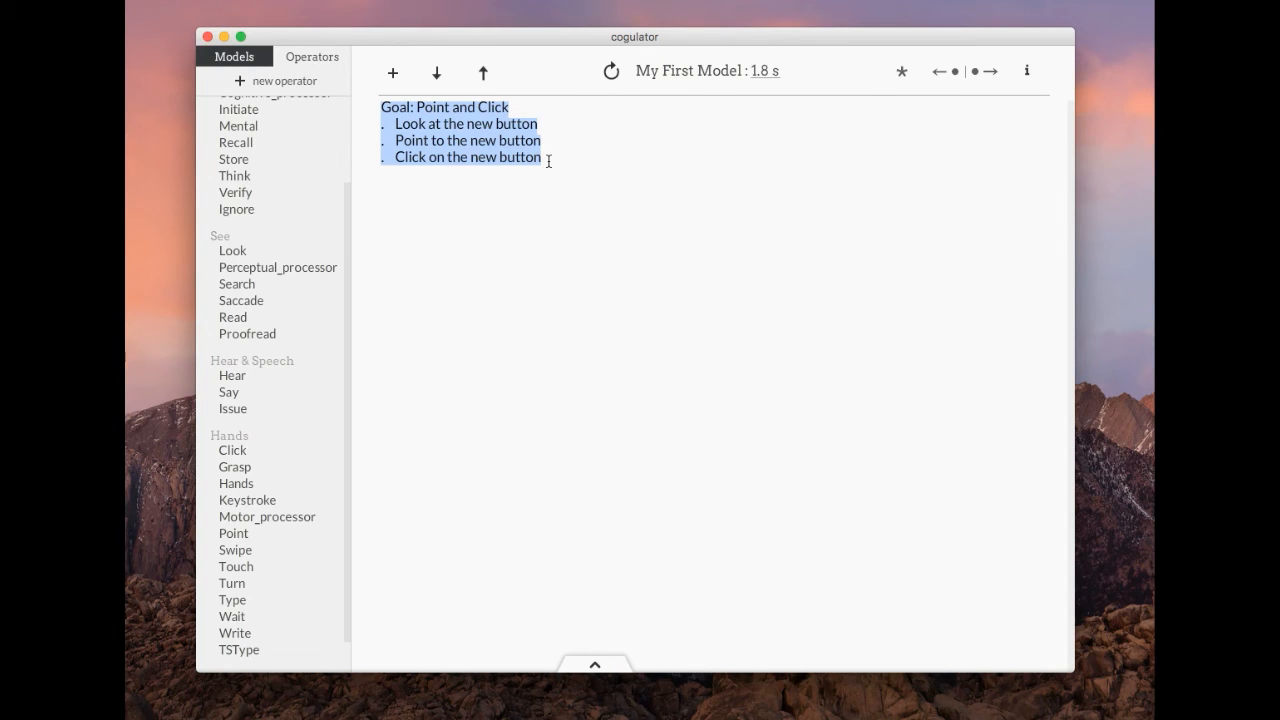
left_click(532, 286)
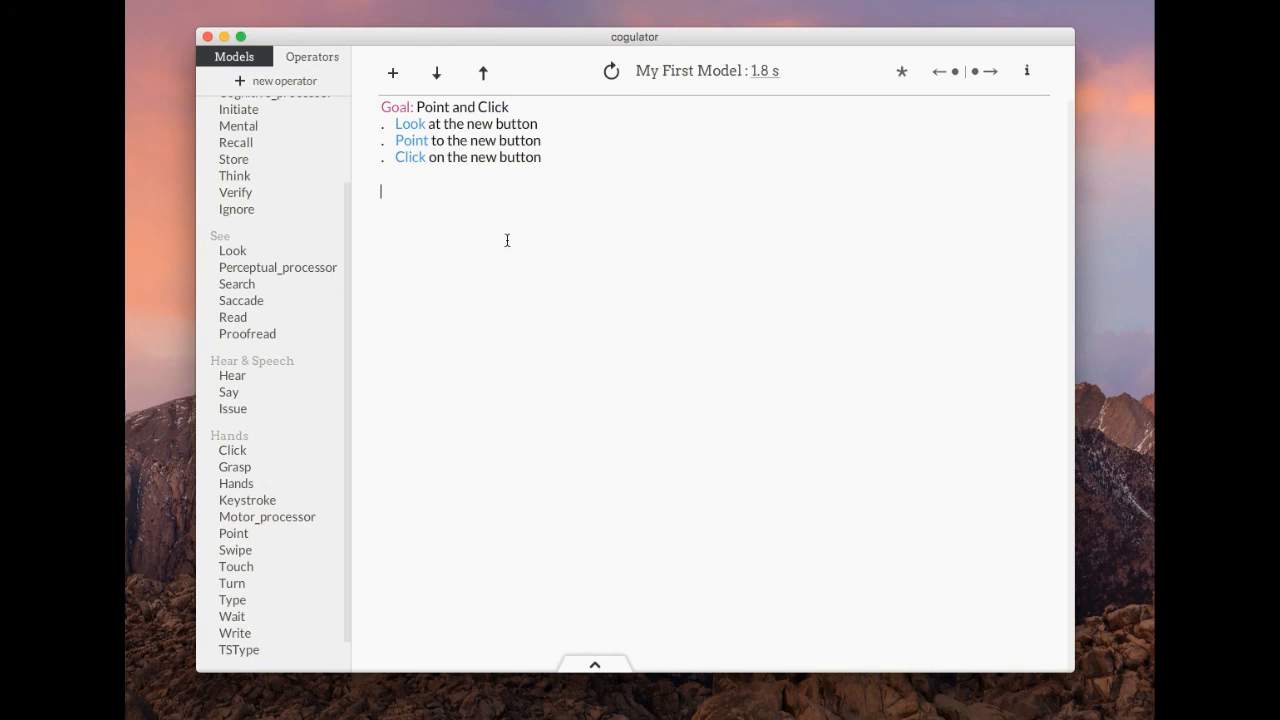
Return to the models list and view the example models 1_KLM, 2_NGOMSL and 3_CPM-GOMS in turn.
left_click(257, 54)
scroll(304, 354, "down", 10)
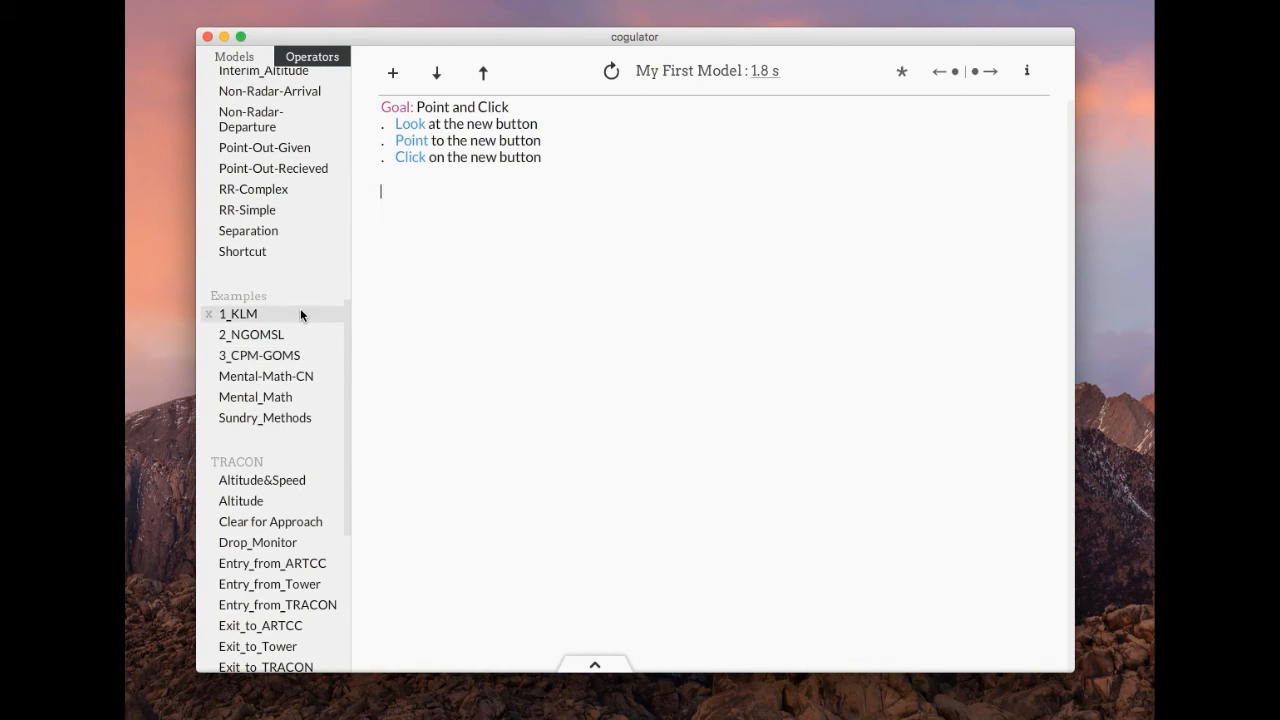
left_click(301, 313)
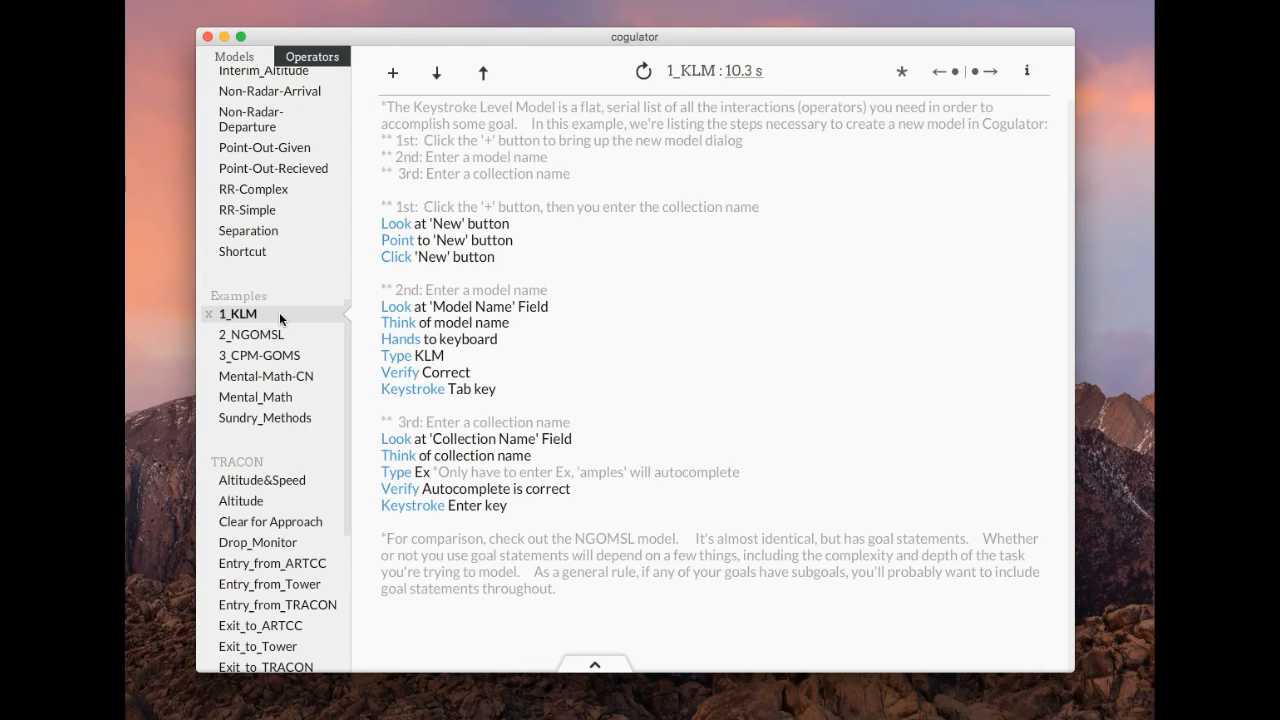
left_click(280, 335)
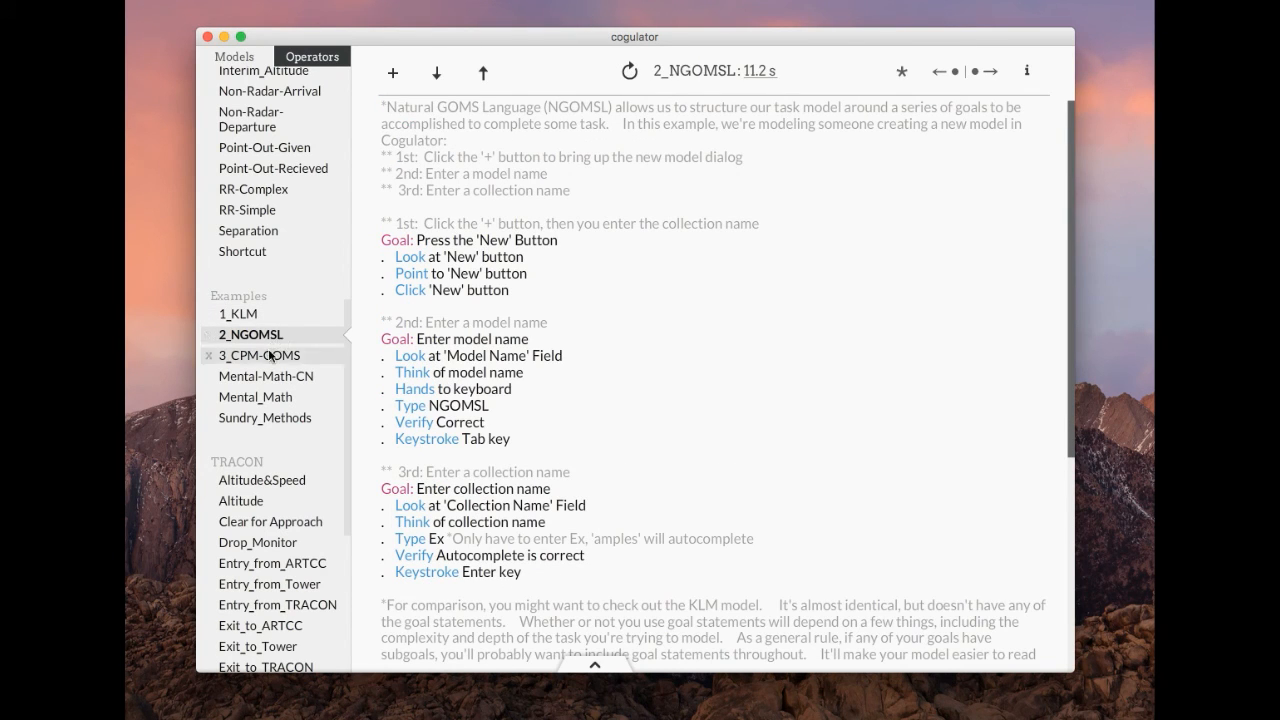
left_click(270, 356)
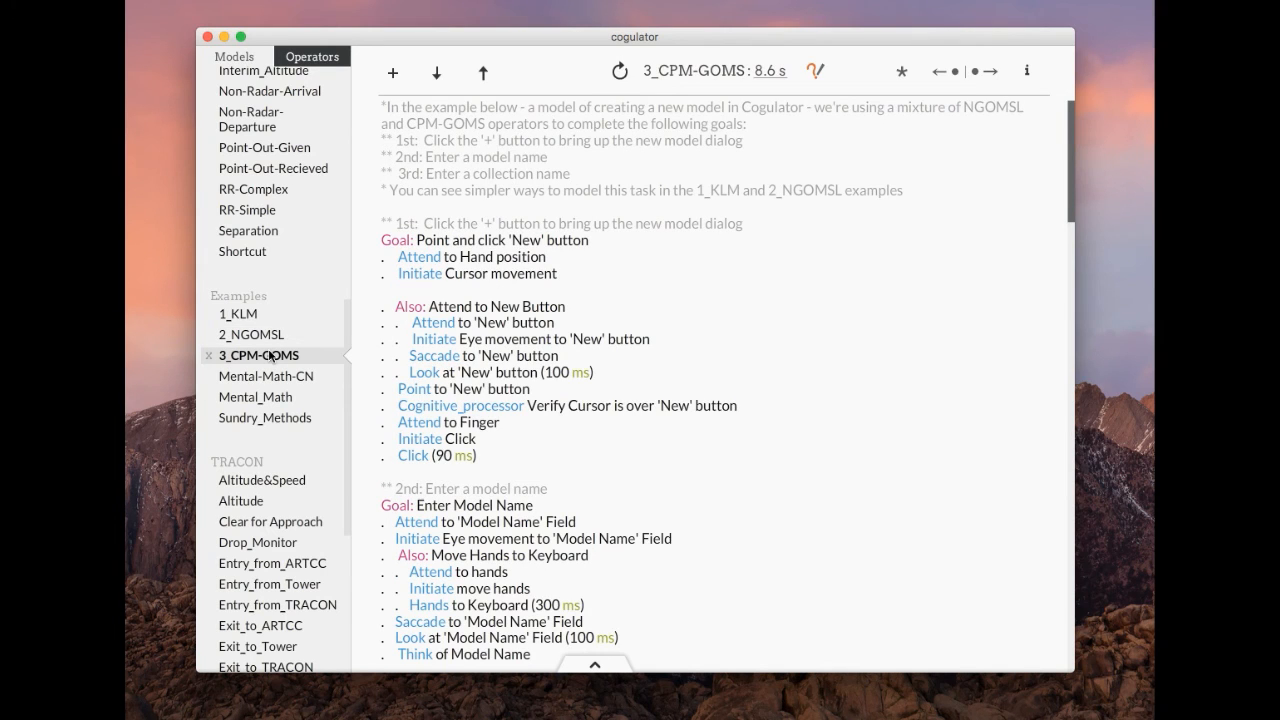
scroll(270, 356, "down", 1)
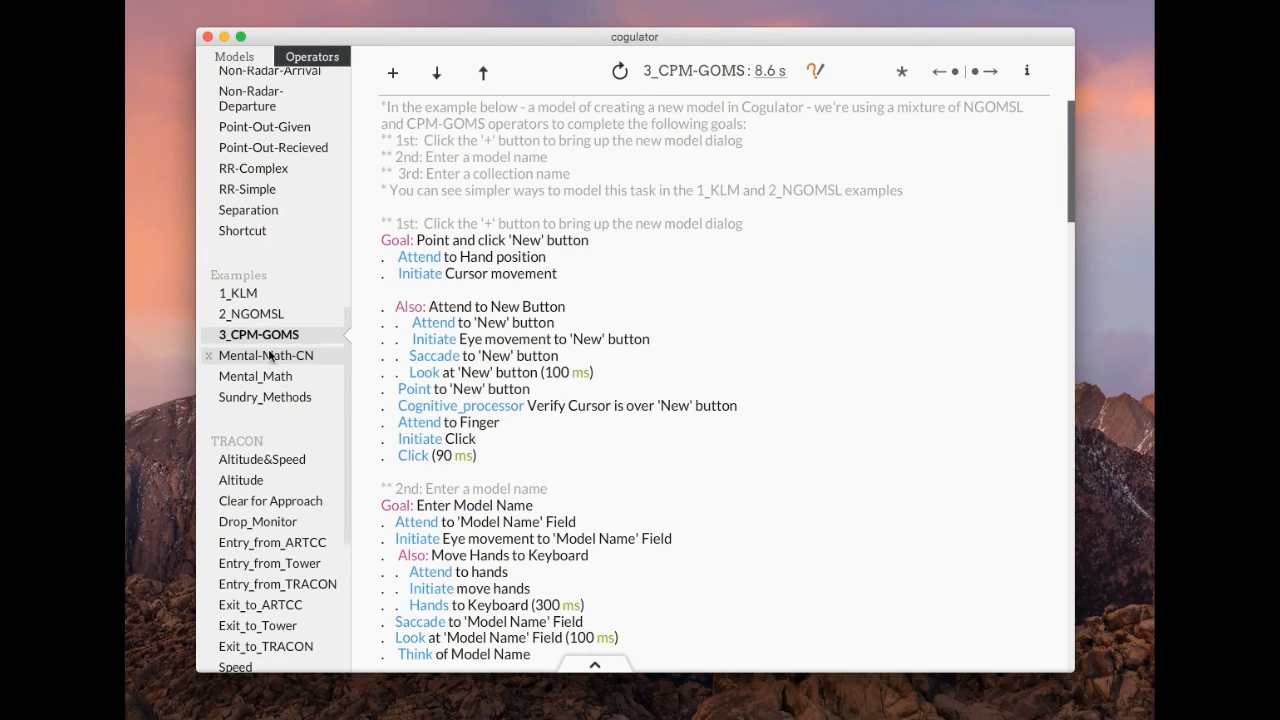
Open the Sundry_Methods example and examine its point-and-click, typing, multitasking and car handbrake methods.
left_click(270, 387)
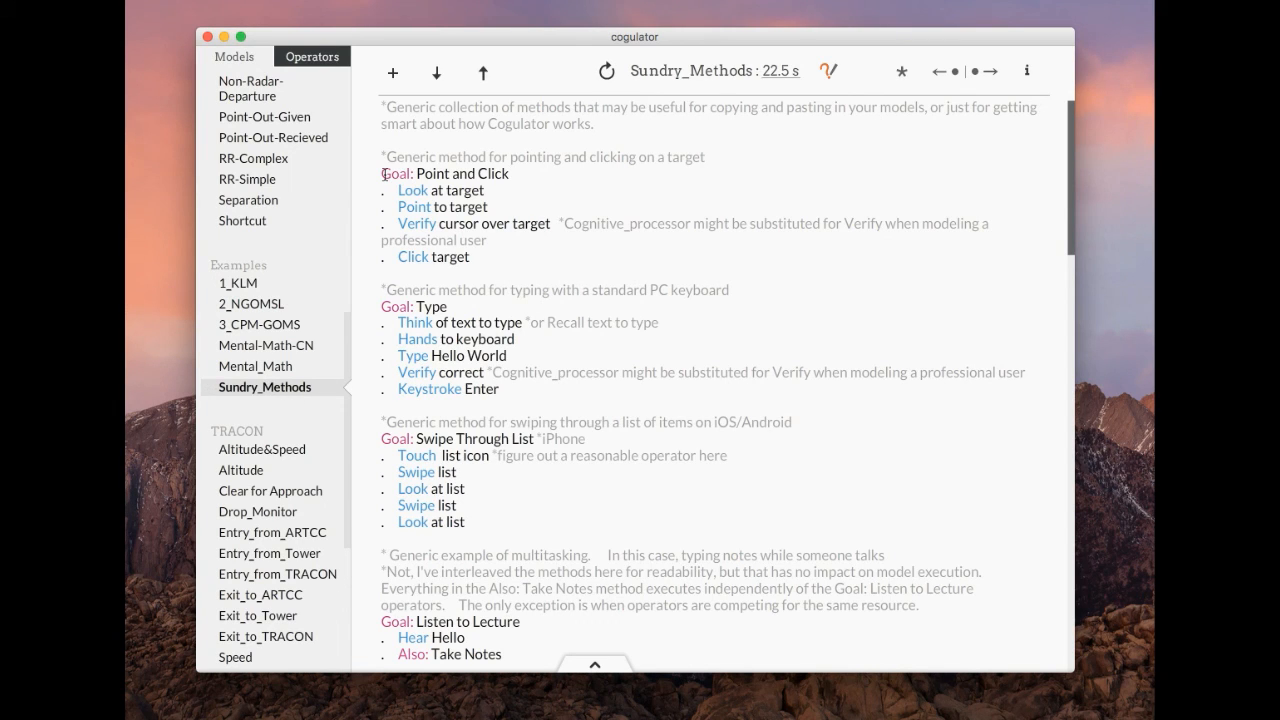
left_click_drag(383, 174, 472, 262)
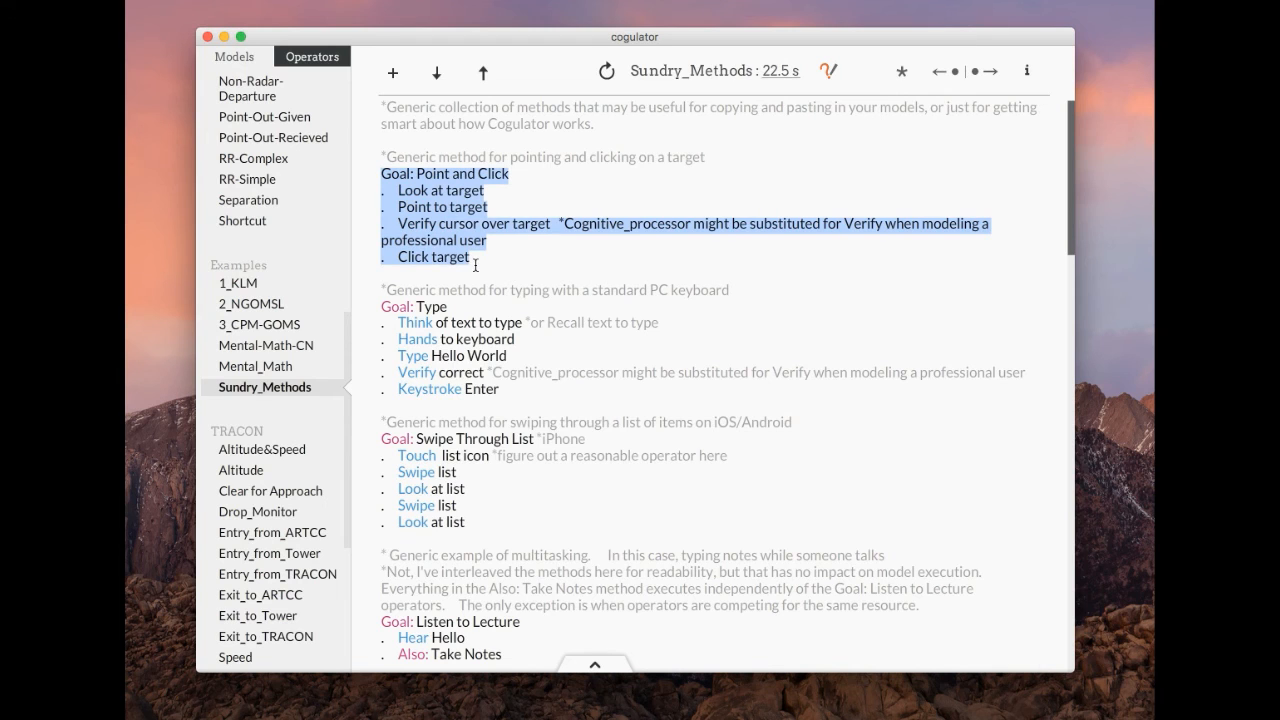
left_click_drag(383, 308, 525, 410)
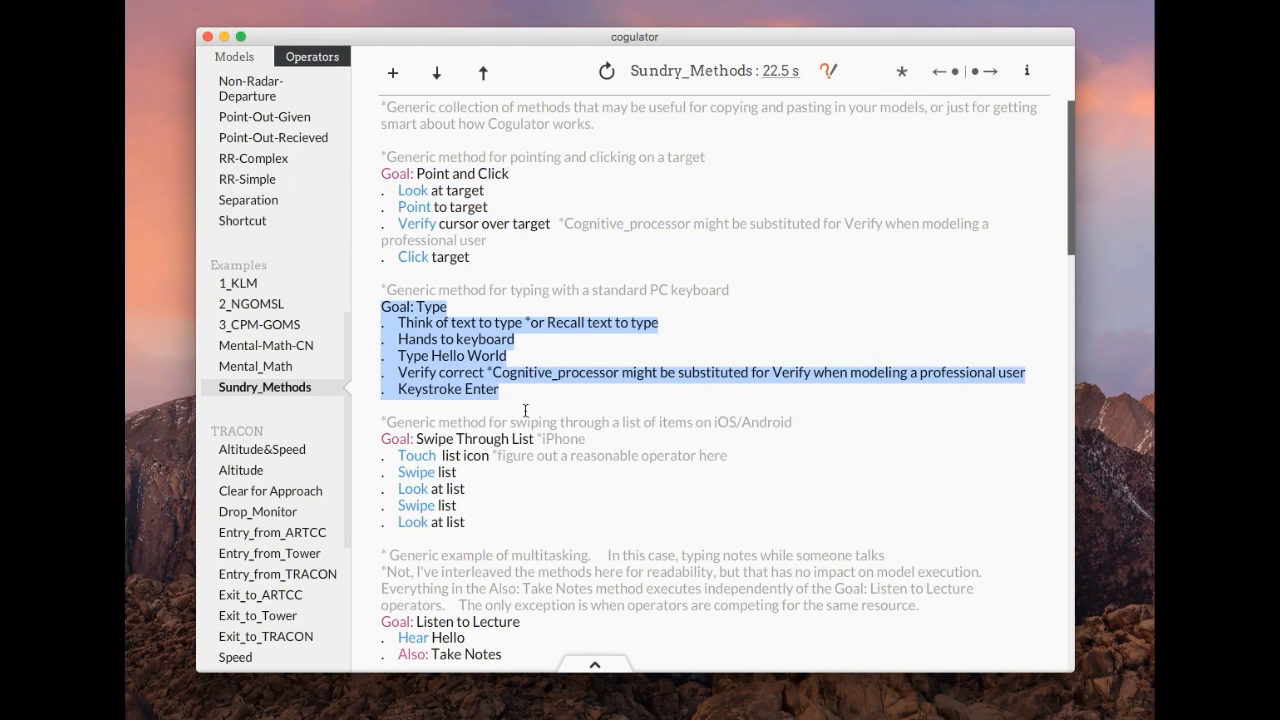
scroll(525, 410, "down", 3)
left_click_drag(465, 440, 499, 356)
scroll(393, 356, "down", 7)
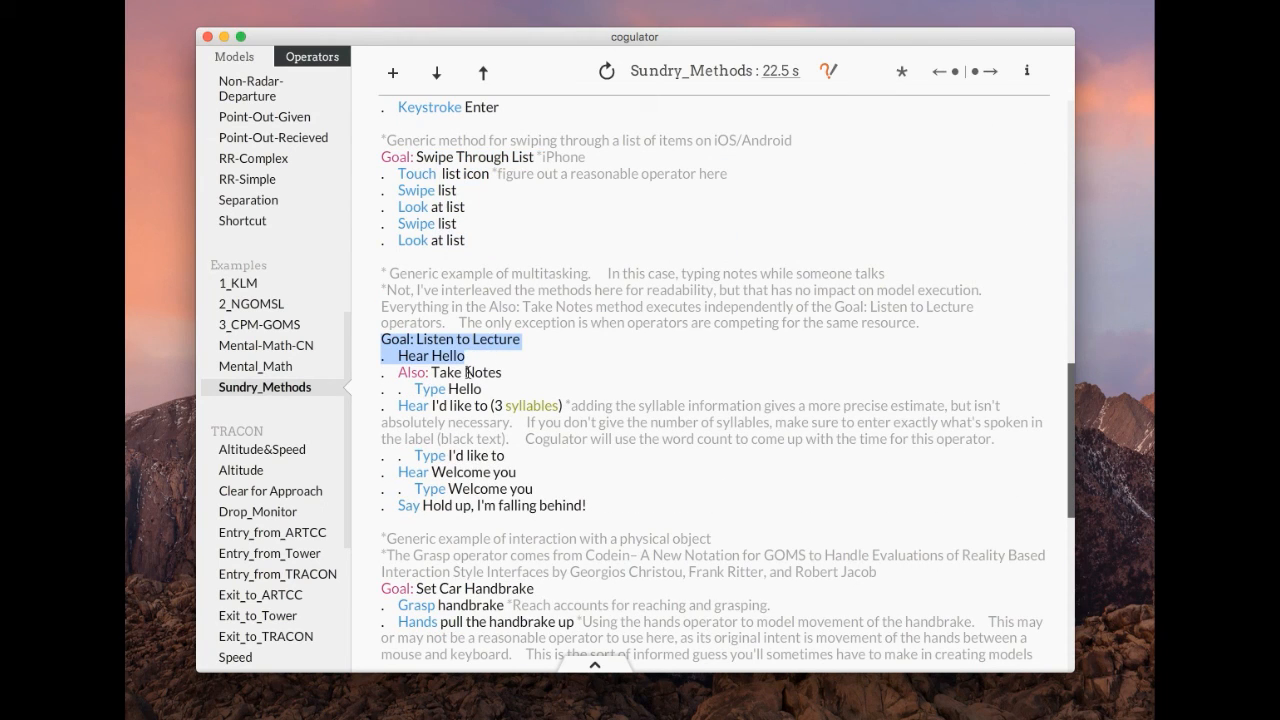
left_click(398, 372)
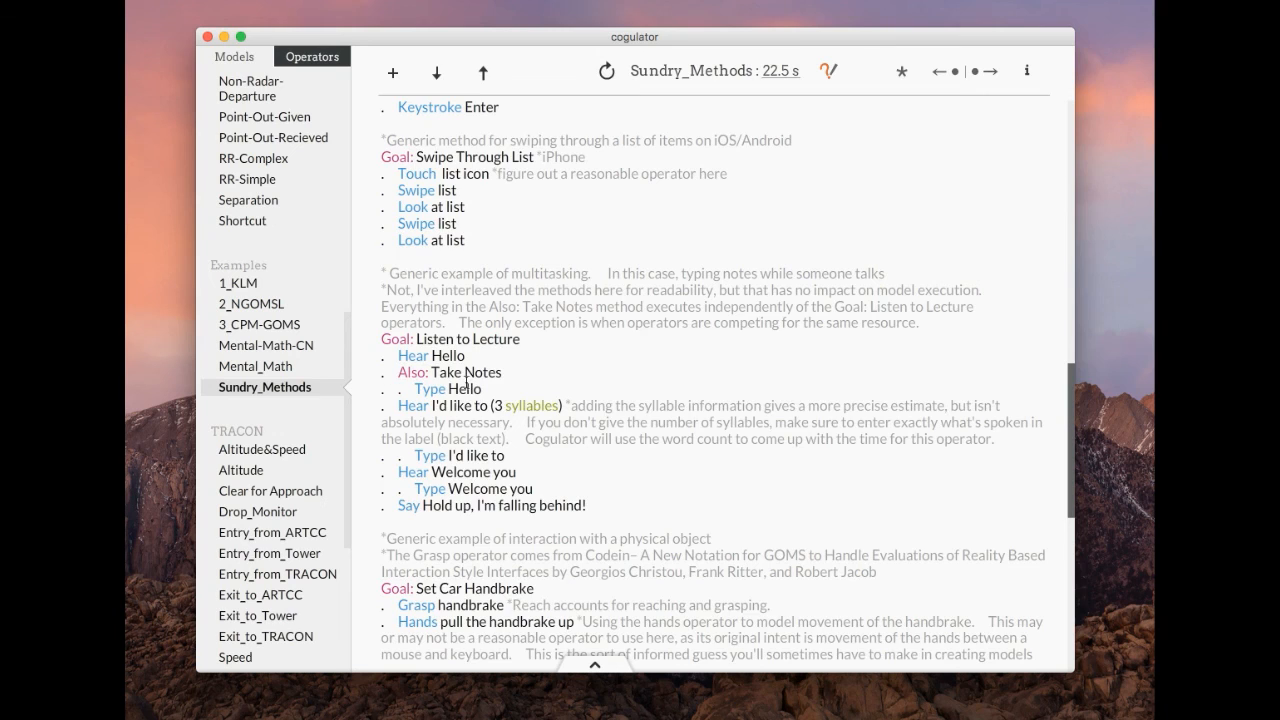
scroll(466, 383, "down", 5)
left_click_drag(562, 511, 344, 407)
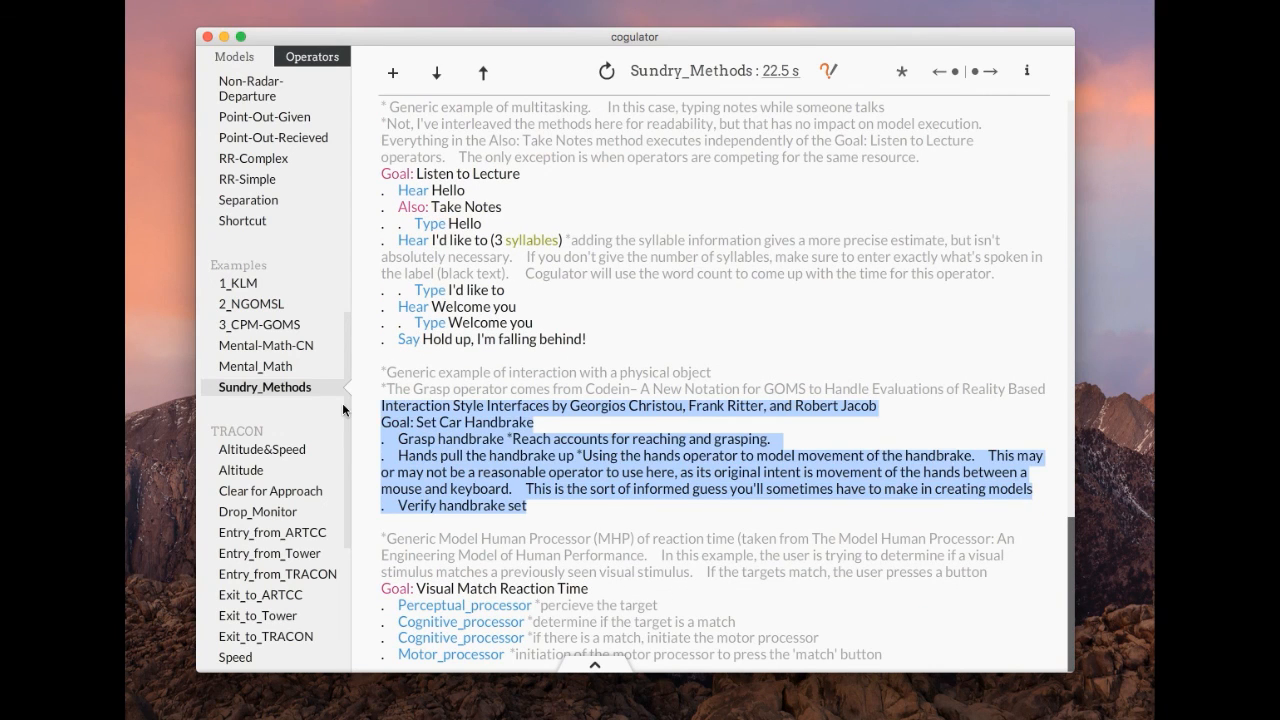